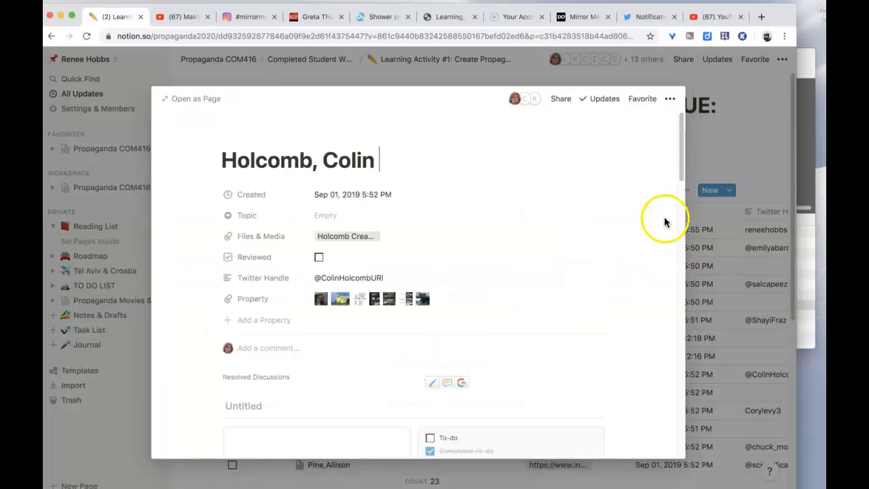
Step: Review the inline database block types that can be inserted beside the untitled gallery on the student's page
left_click_drag(678, 165, 720, 189)
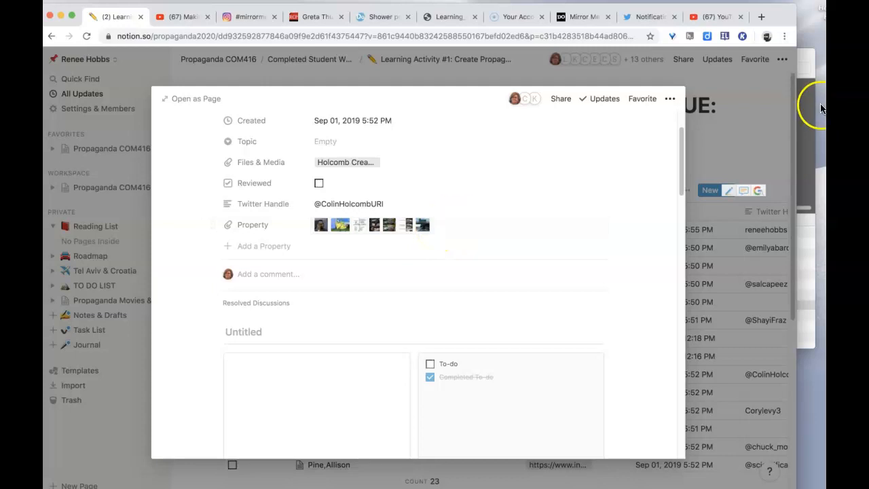
left_click_drag(683, 175, 684, 188)
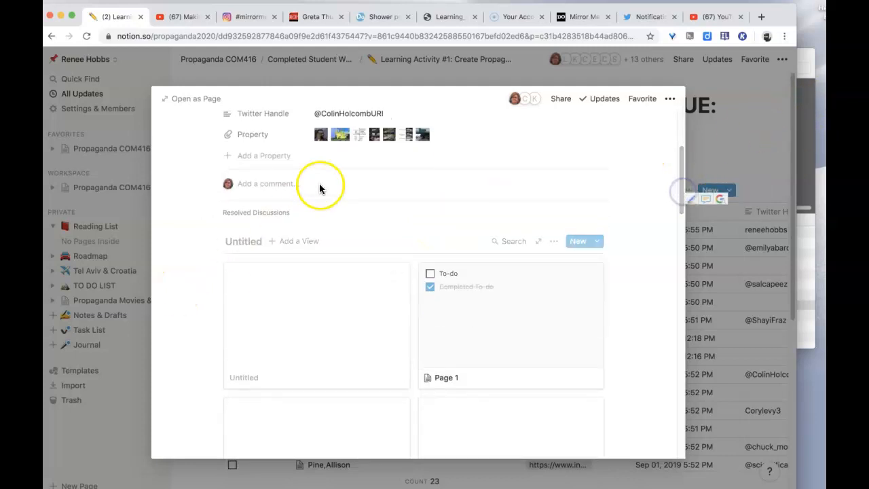
left_click(207, 243)
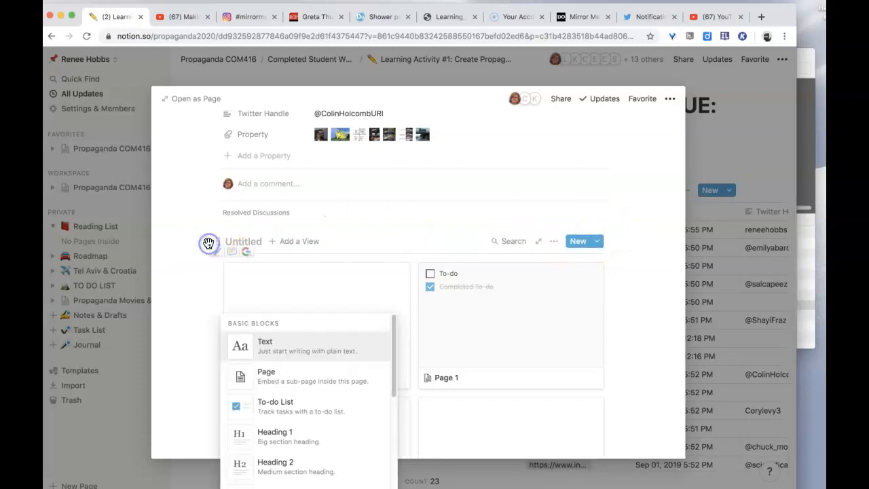
left_click_drag(394, 383, 406, 488)
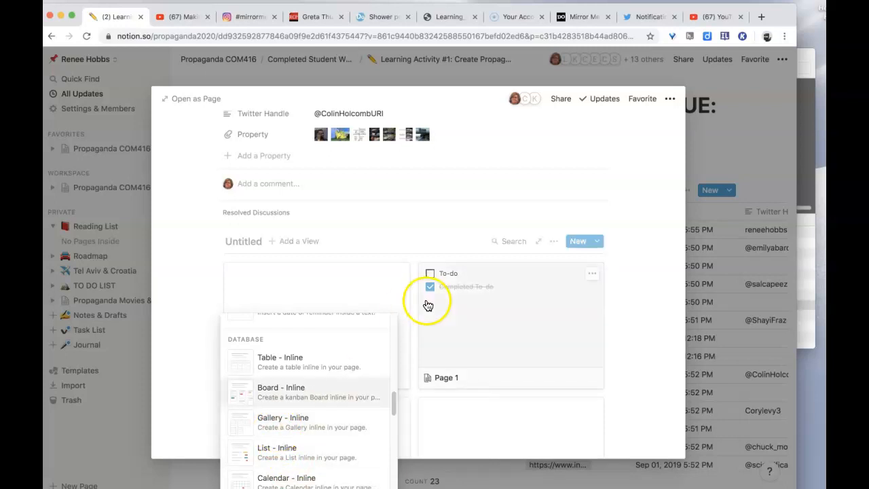
left_click(656, 212)
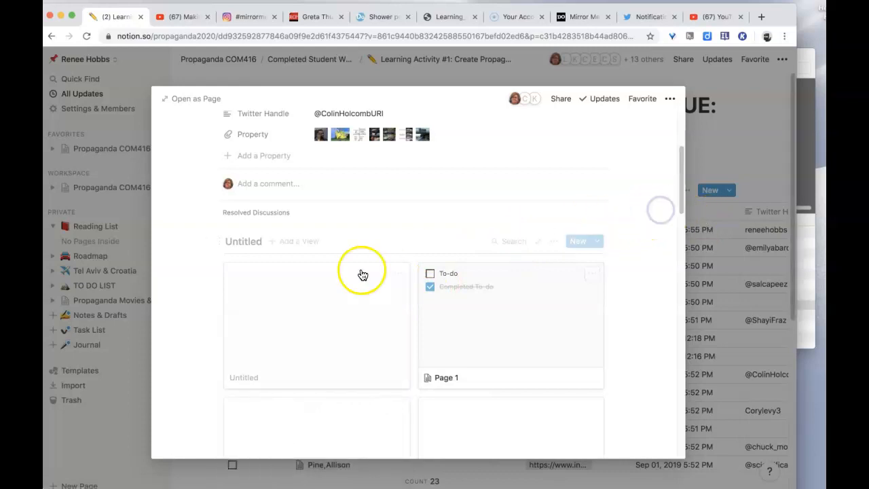
Step: Open the first, untitled card of the gallery and add a cover to its page
left_click(402, 276)
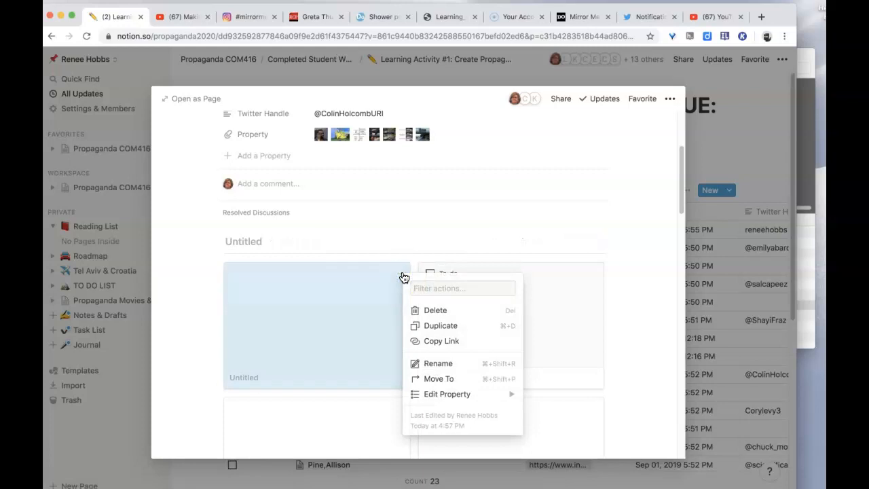
left_click(305, 335)
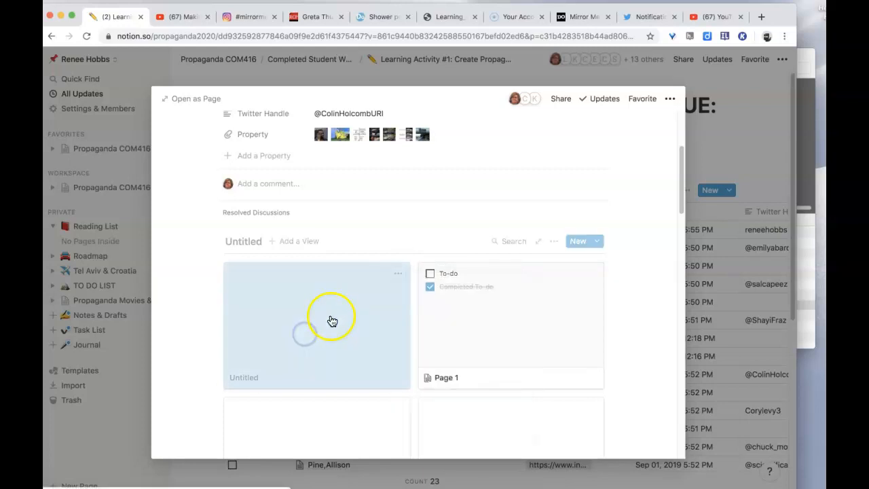
left_click(330, 319)
mouse_move(301, 142)
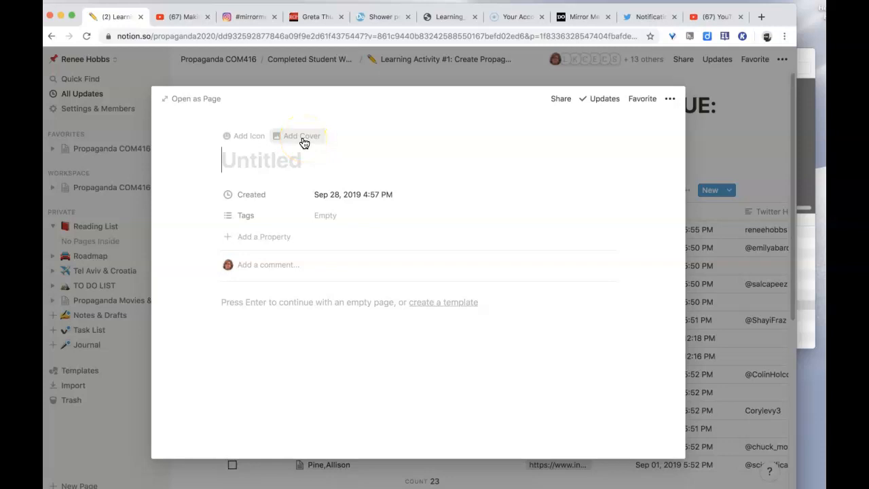
left_click(303, 139)
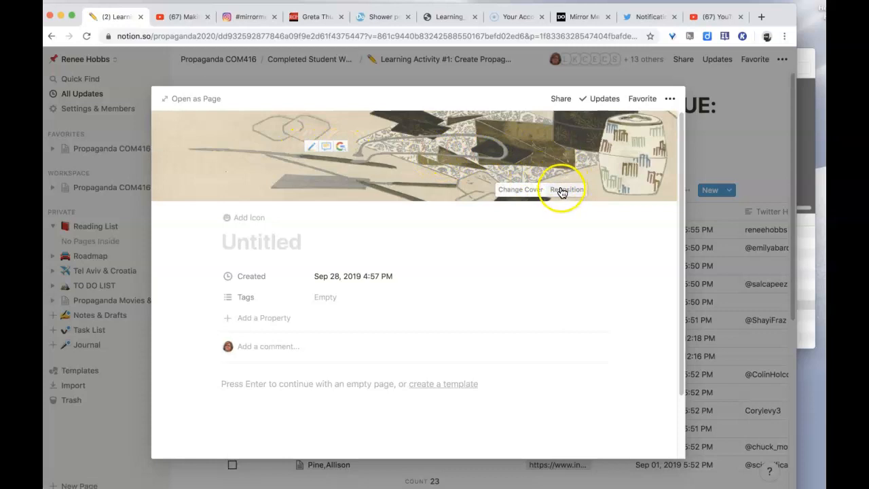
Step: Start replacing the card's cover with an uploaded file and browse to the Downloads folder
left_click(520, 189)
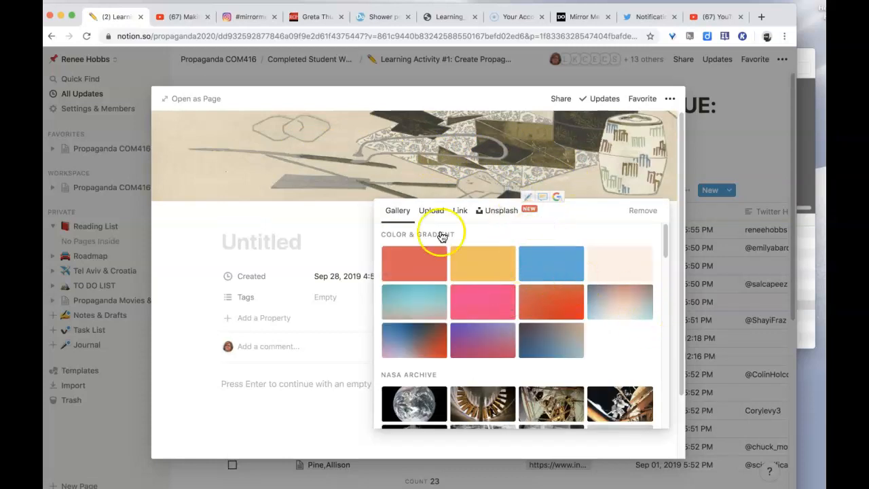
left_click(431, 212)
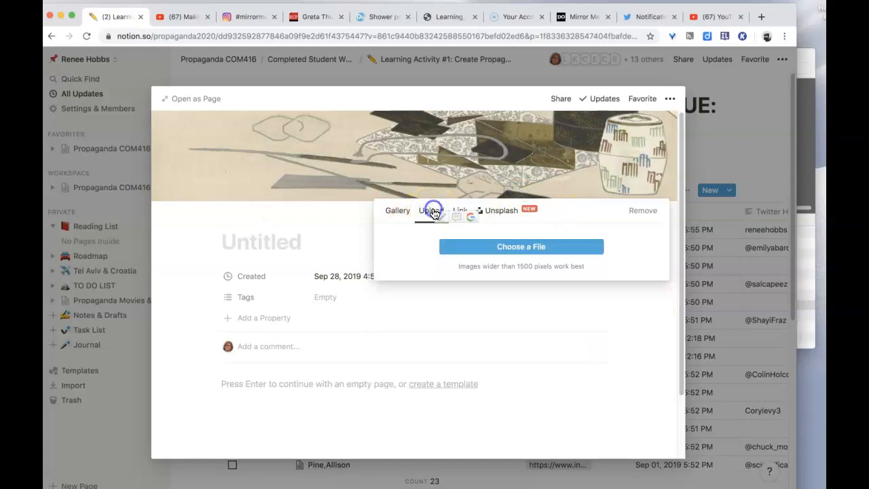
left_click(471, 247)
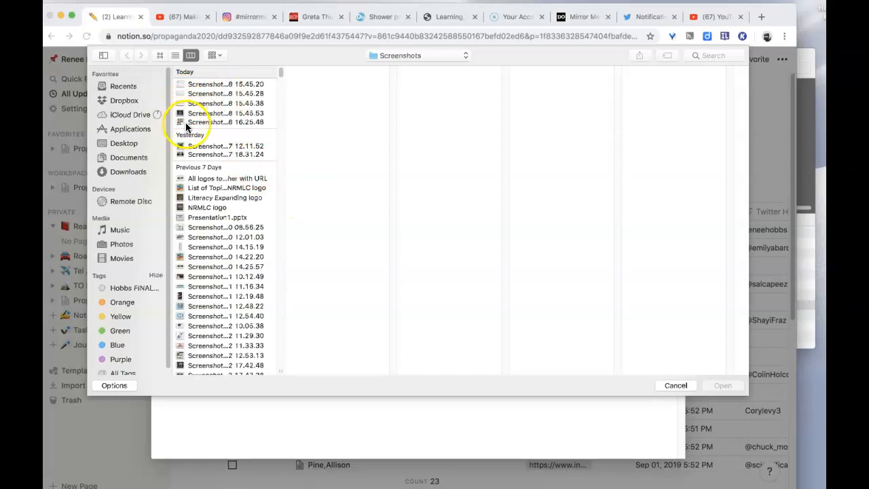
left_click(127, 171)
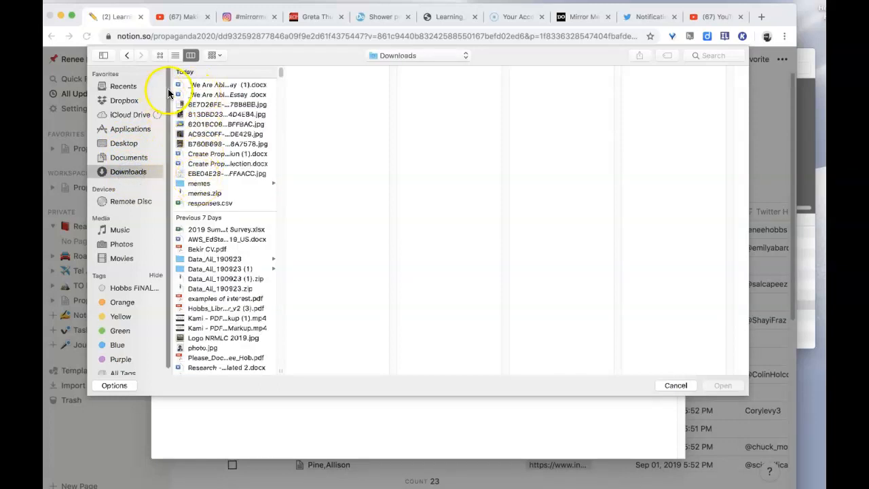
left_click(129, 157)
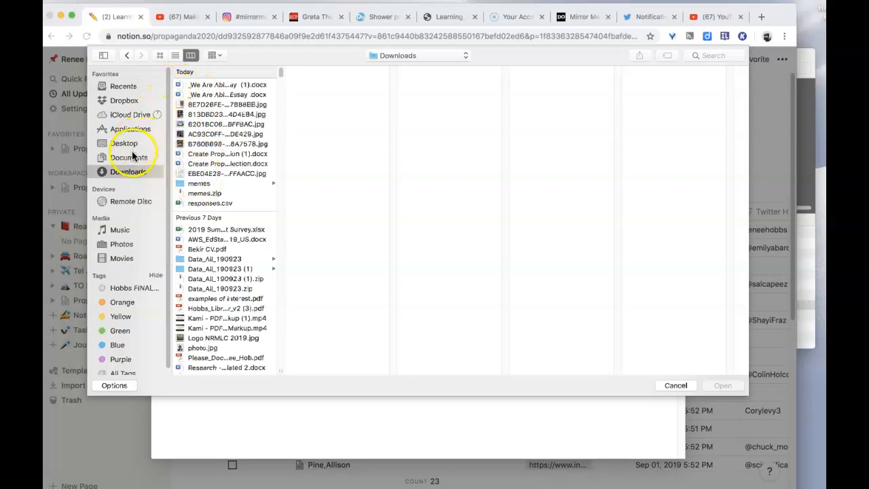
left_click(129, 145)
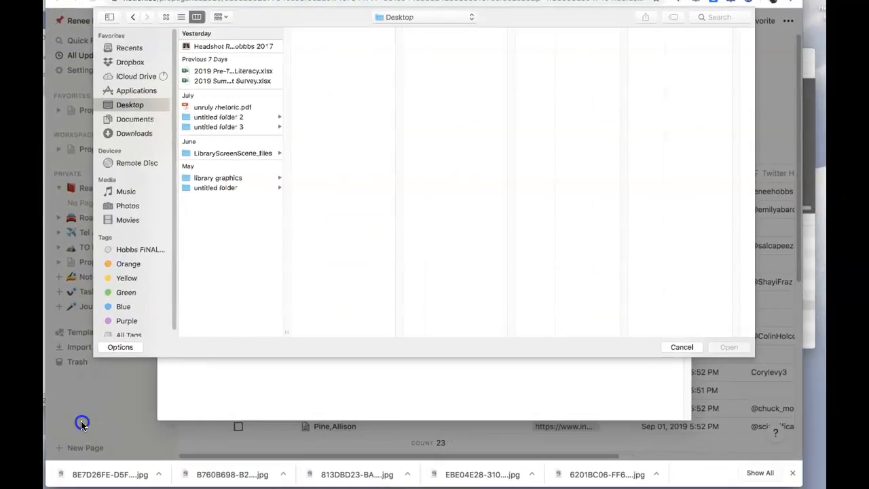
left_click(134, 134)
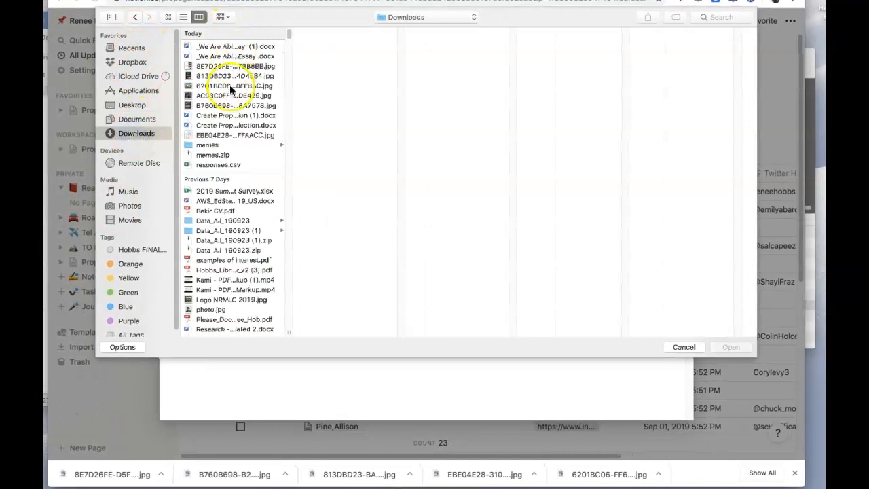
Step: Preview the downloaded meme images and upload B760B698-B2C5-45FB-881B-B6304E8A7578.jpg as the card's cover
left_click(232, 66)
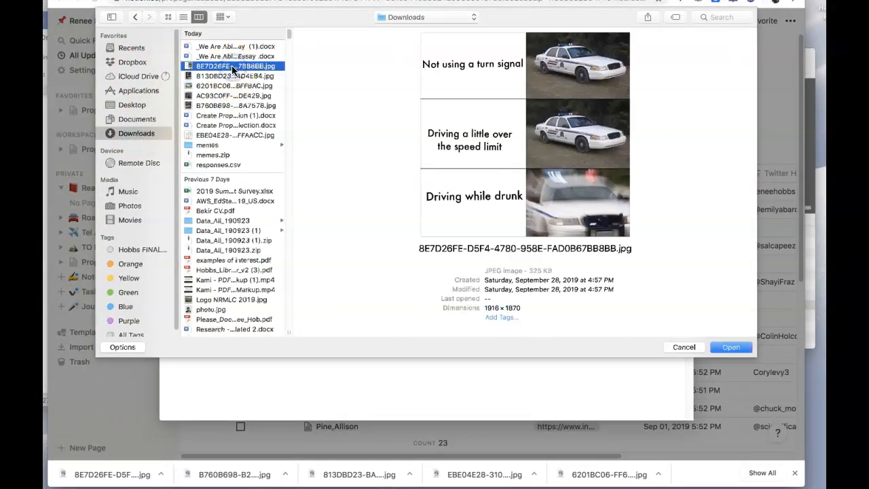
key("Down")
key("Down")
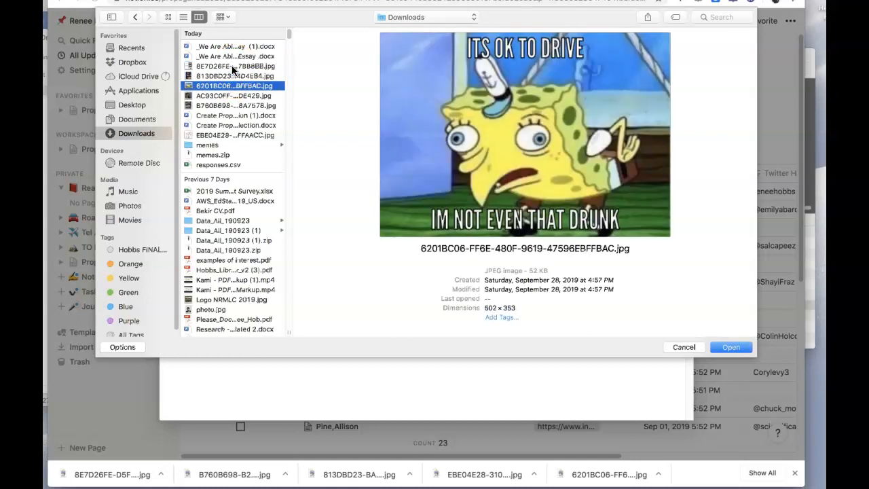
key("Down")
key("Down")
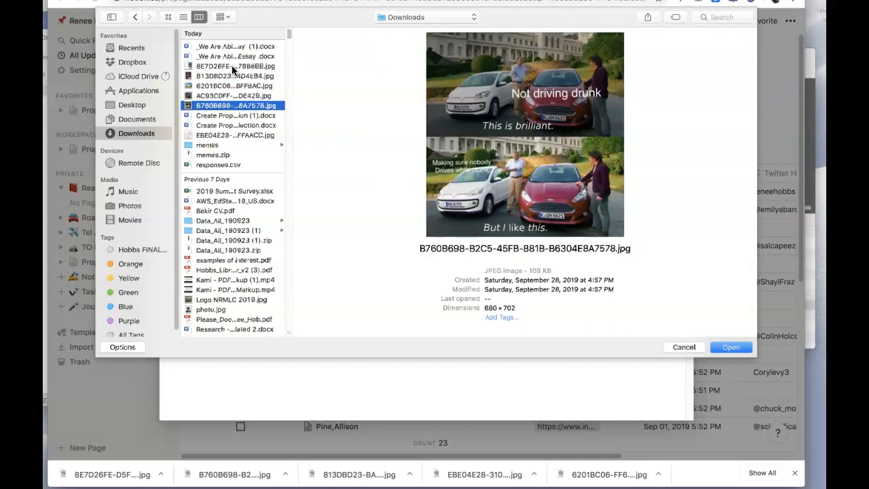
key("Down")
key("Up")
left_click(731, 348)
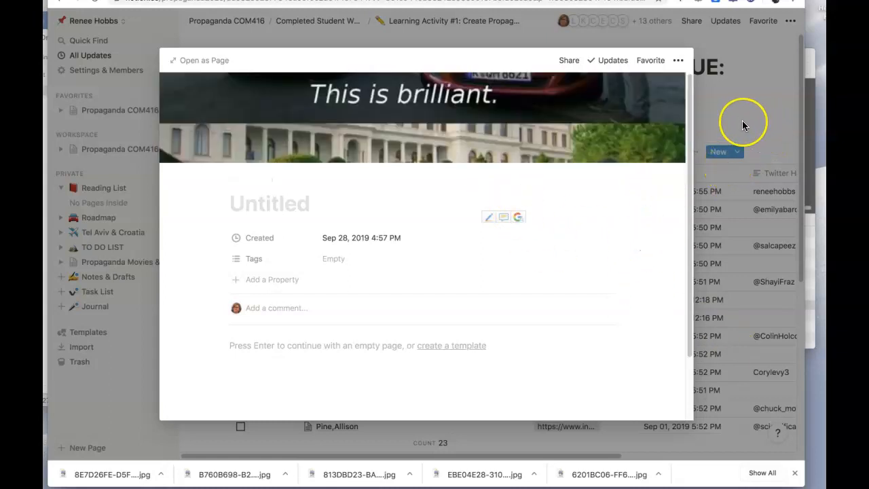
Step: Close the card and reopen the student's entry from the activity table as a full page, down to its gallery
left_click(742, 121)
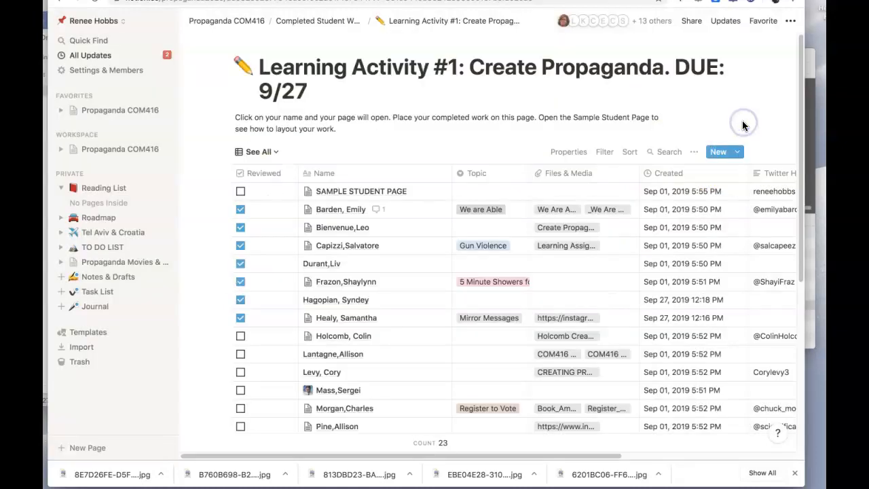
left_click(356, 340)
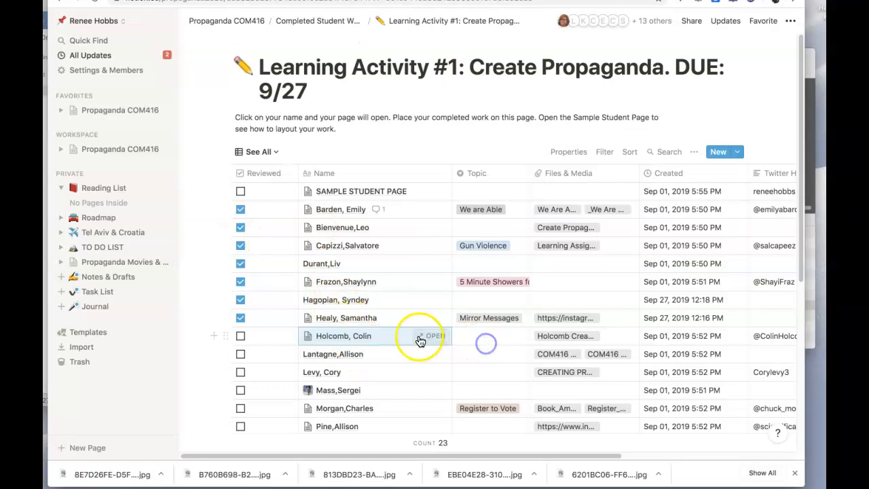
left_click(437, 337)
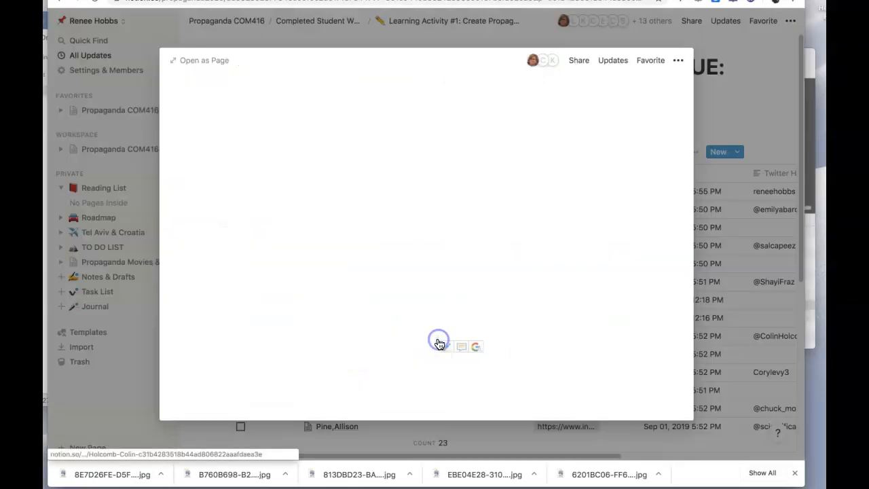
left_click(205, 61)
left_click_drag(801, 120, 806, 182)
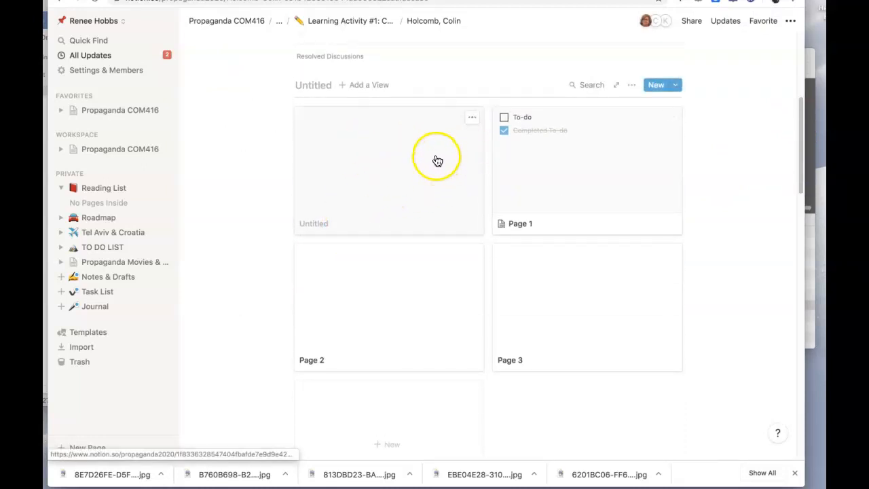
left_click(472, 119)
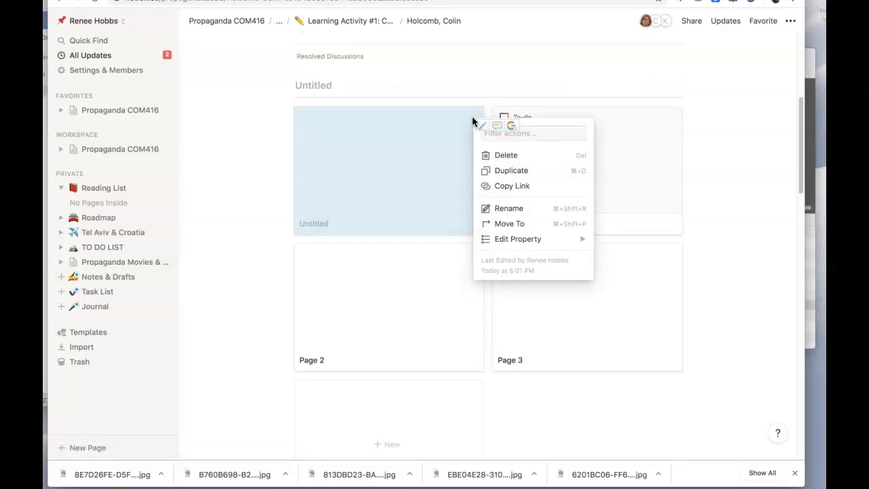
mouse_move(520, 241)
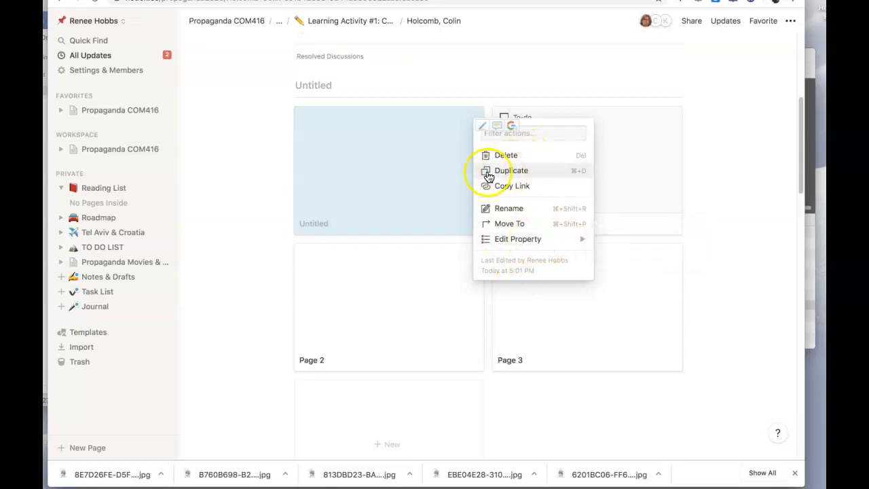
left_click(413, 175)
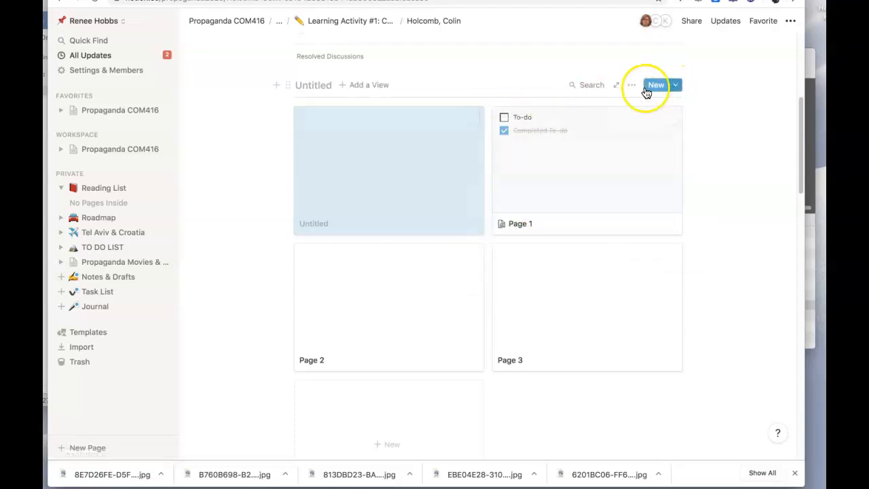
Step: Turn on Fit Image for the gallery and set its Card Preview to Page Cover
left_click(630, 89)
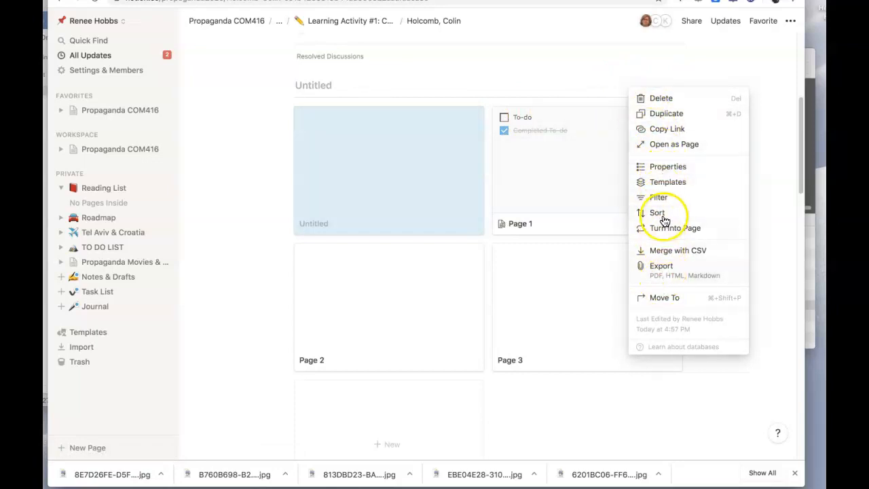
left_click(666, 166)
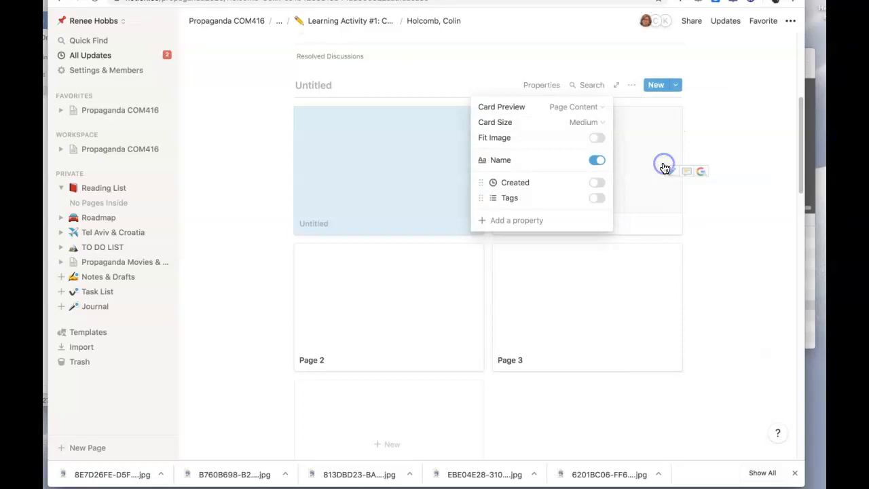
left_click(596, 141)
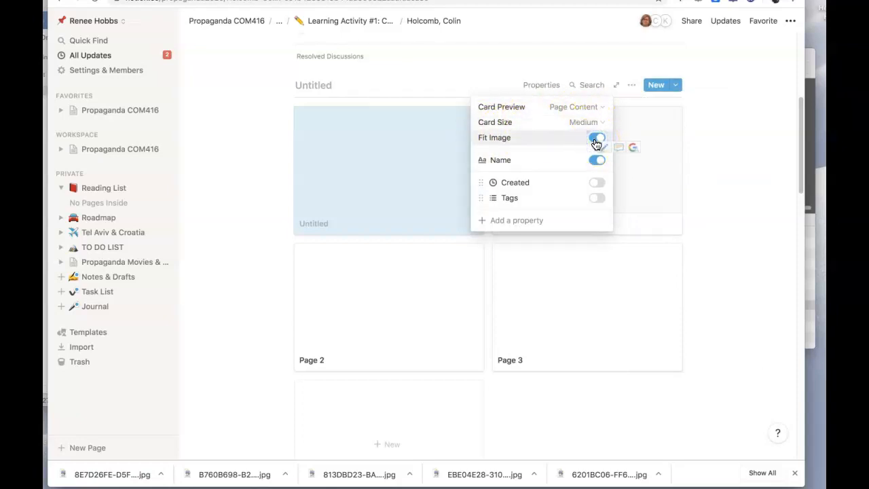
left_click(587, 128)
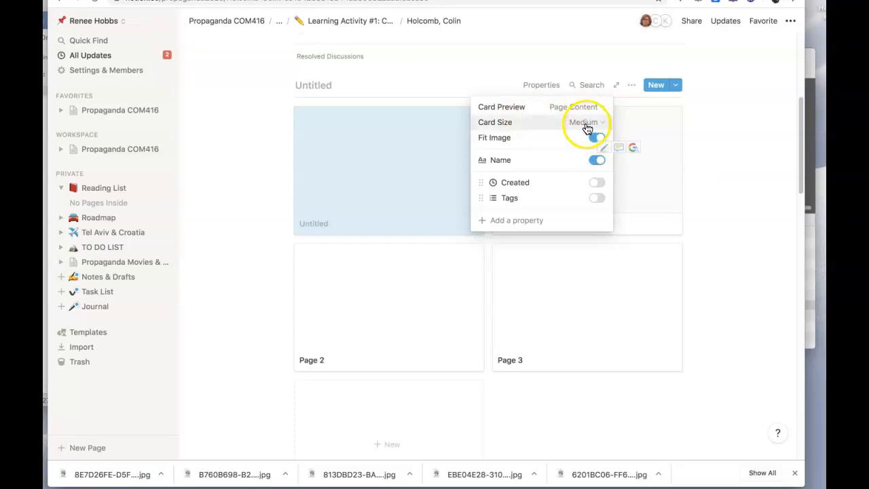
left_click(590, 110)
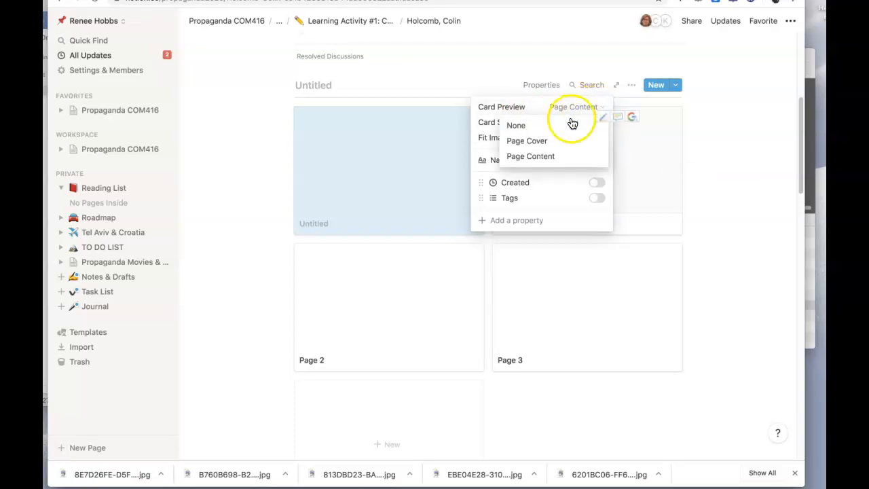
left_click(546, 143)
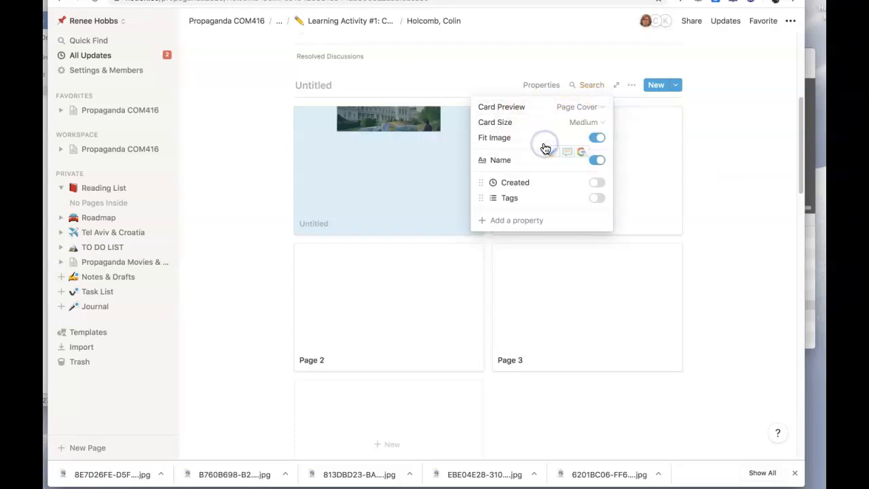
left_click(774, 157)
left_click(763, 172)
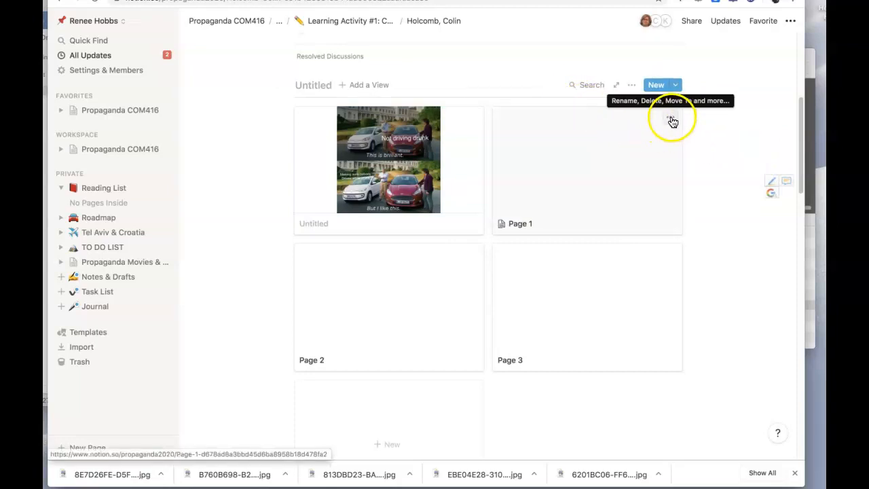
Step: Add a cover to the gallery's Page 1 card, replace it with the uploaded 8E7D26FE-D5F4-4780-958E-FAD0B67BB8BB.jpg from Downloads, and close the card
left_click(575, 180)
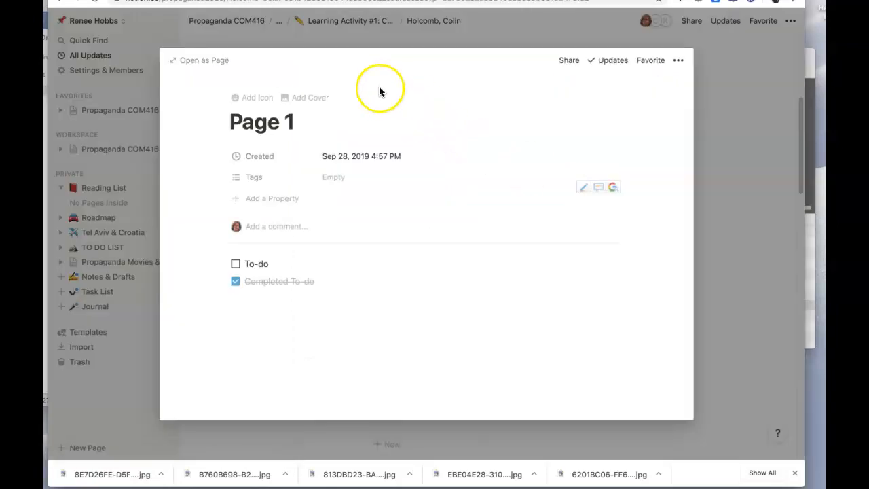
left_click(299, 100)
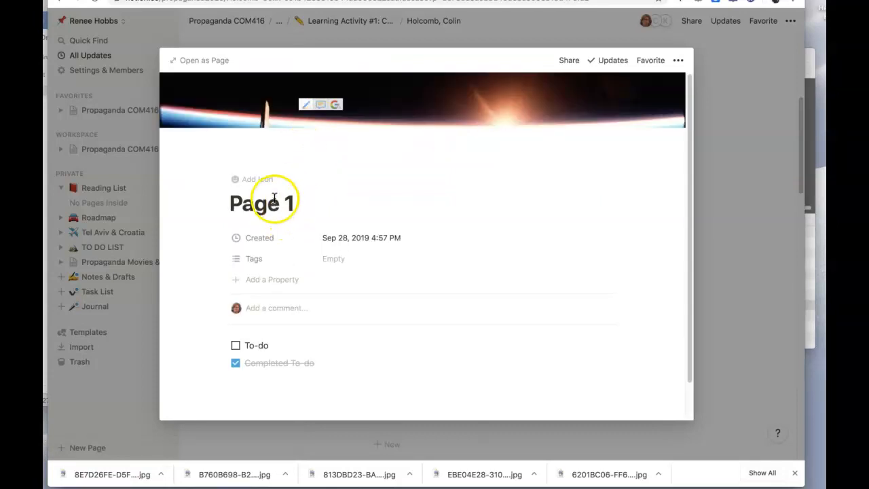
left_click(515, 156)
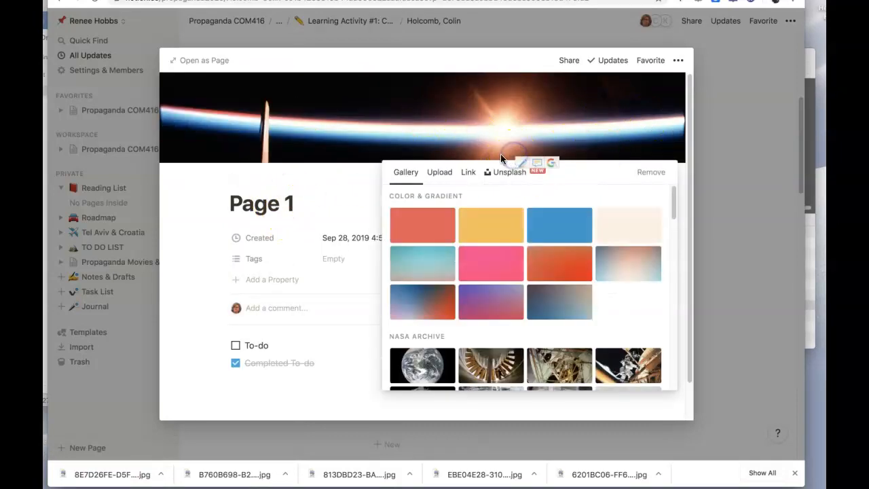
left_click(439, 173)
left_click(478, 214)
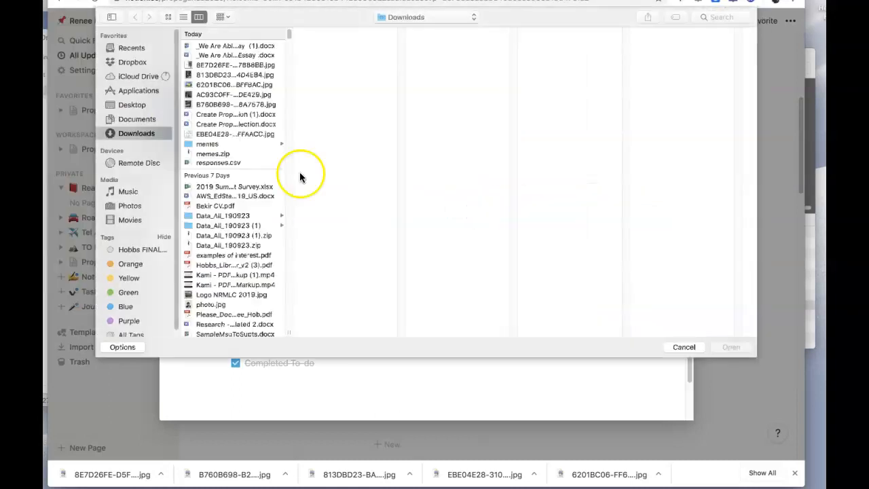
left_click(212, 66)
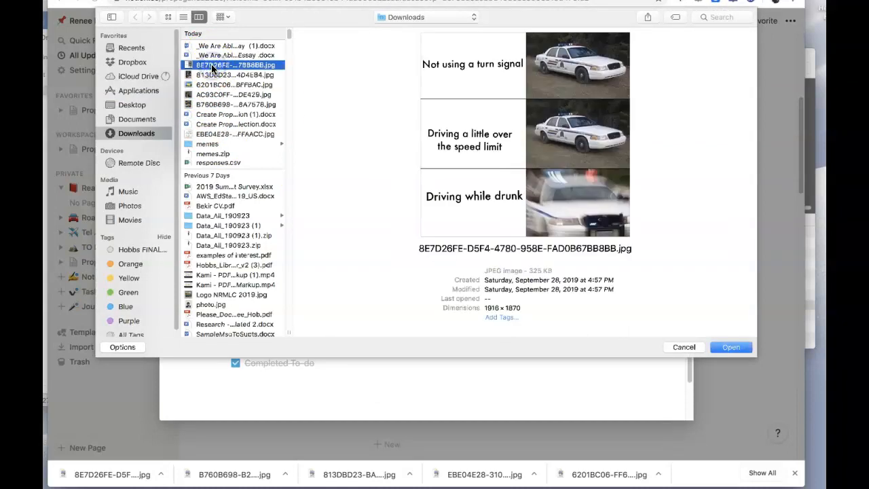
left_click(731, 347)
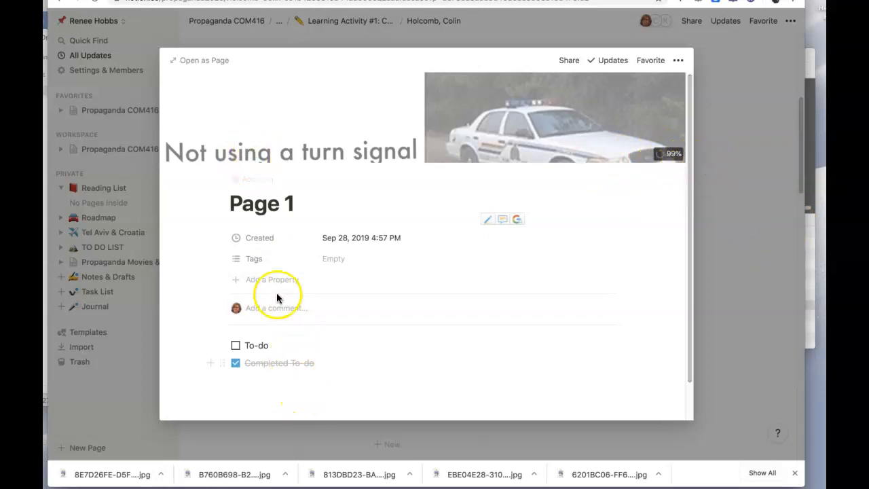
left_click(726, 281)
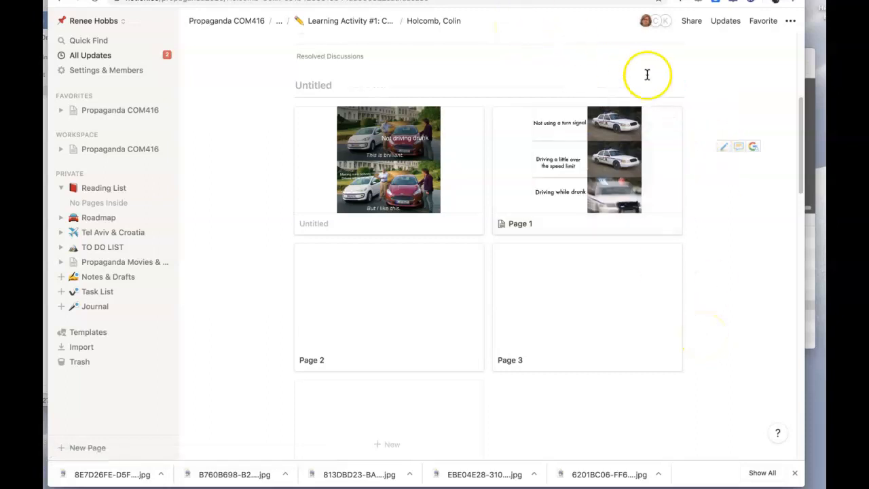
left_click_drag(799, 165, 798, 48)
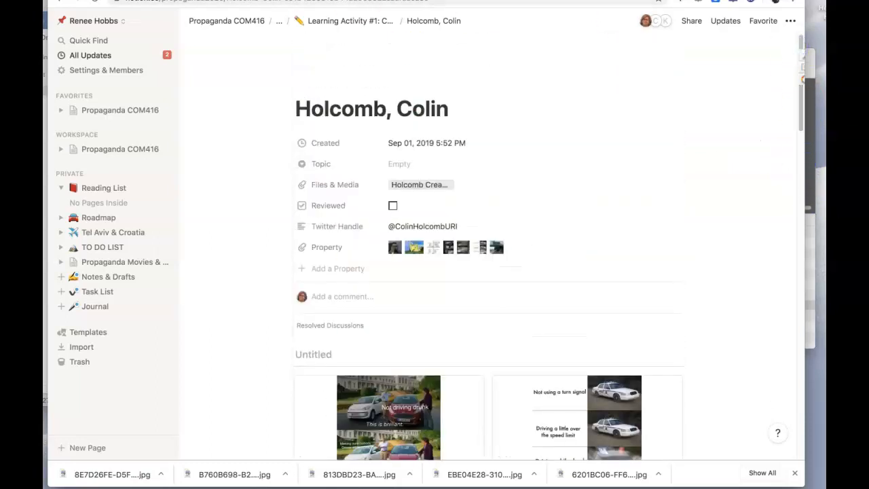